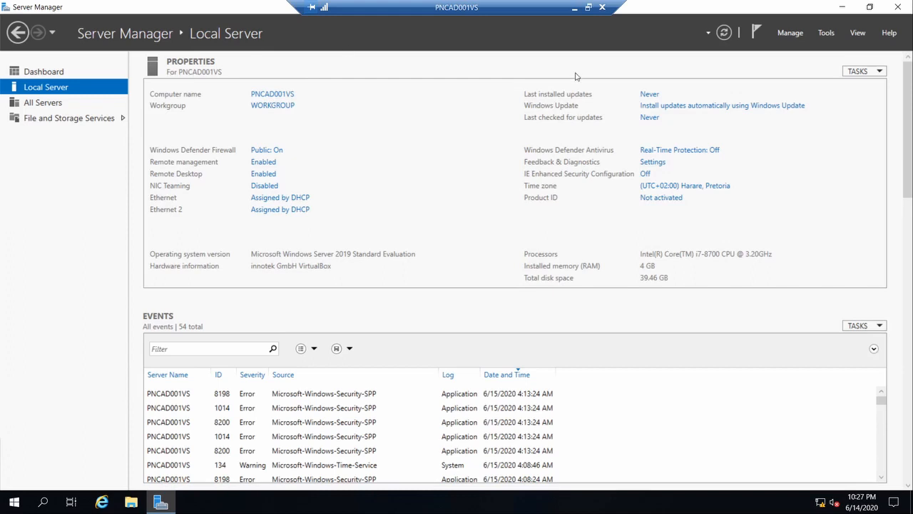
- Run Add Roles and Features as a role-based installation on PNCAD001VS, up to Select server roles
left_click(790, 36)
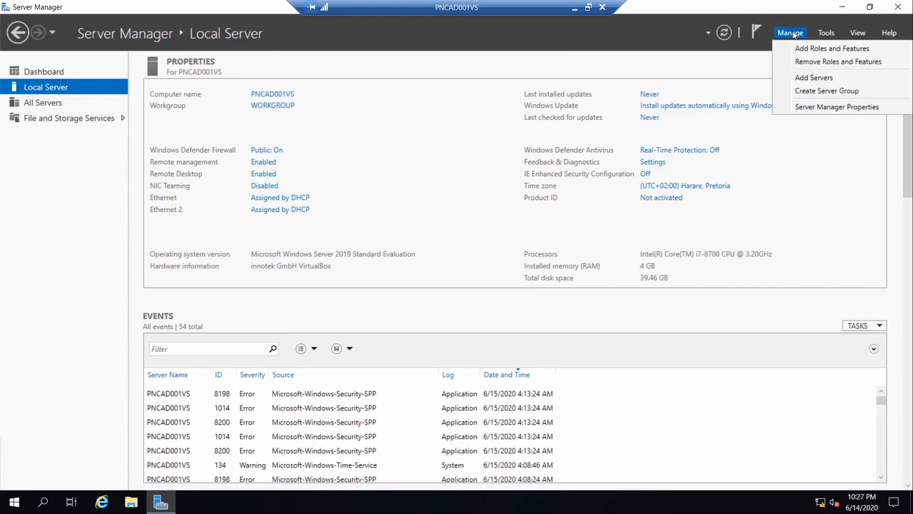
left_click(800, 48)
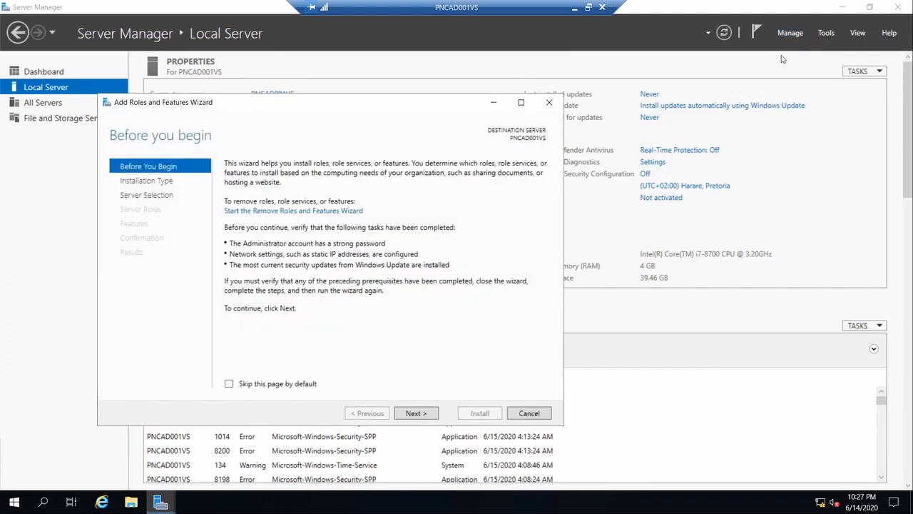
left_click_drag(334, 101, 490, 76)
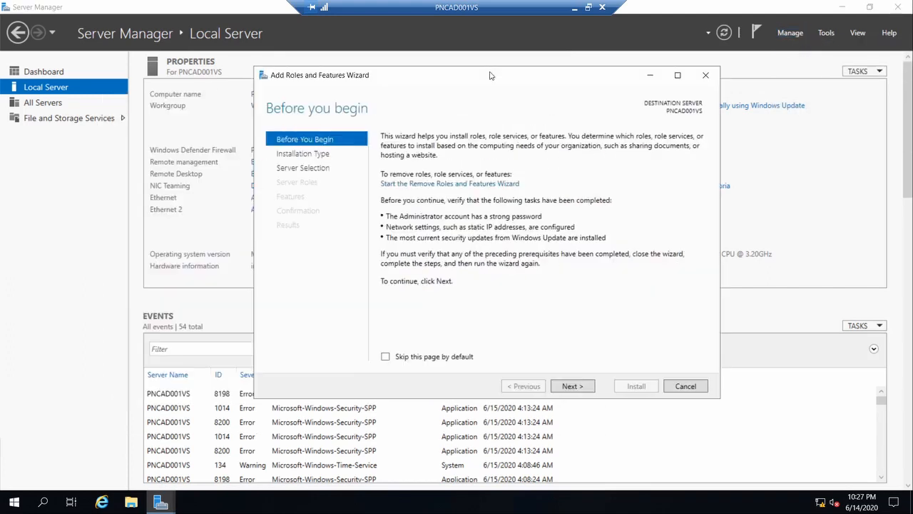
left_click(568, 386)
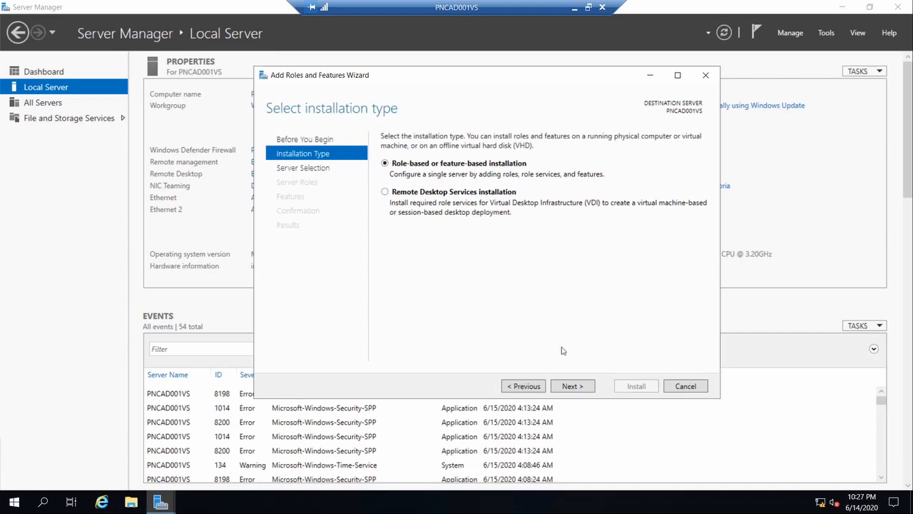
left_click(582, 389)
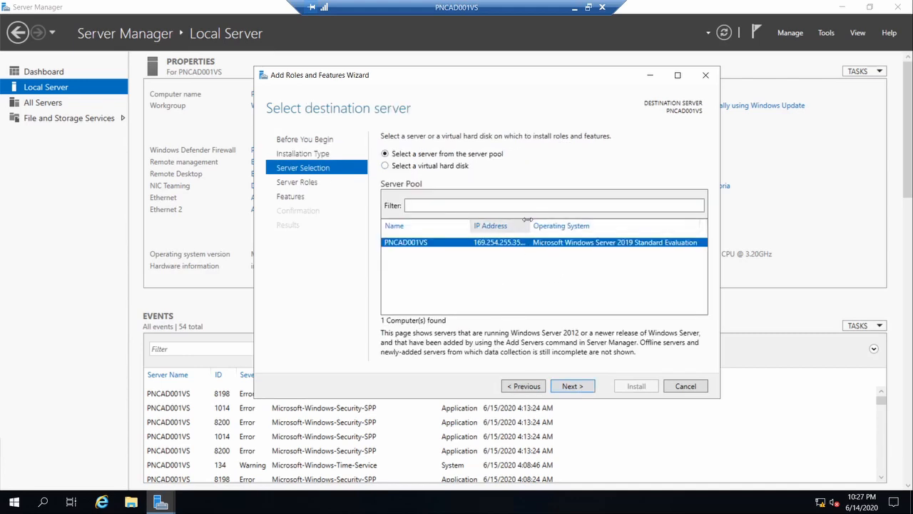
left_click_drag(528, 220, 603, 227)
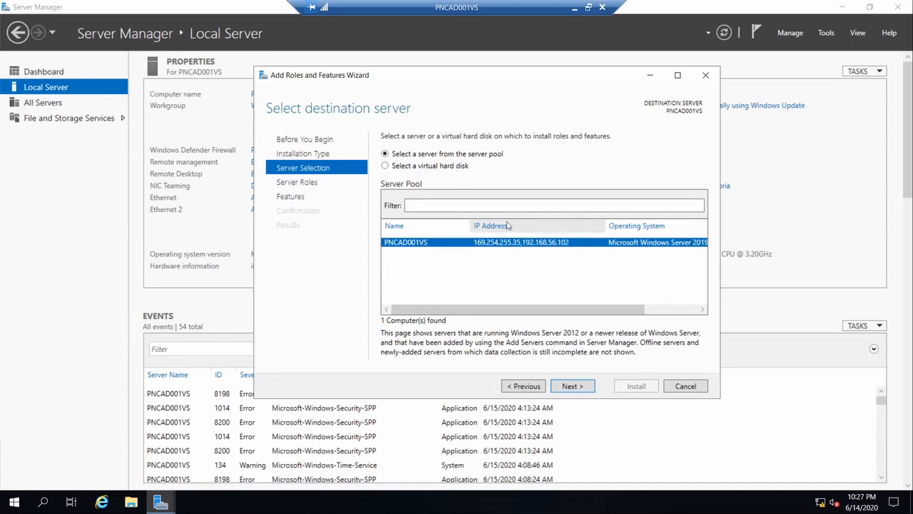
left_click(580, 388)
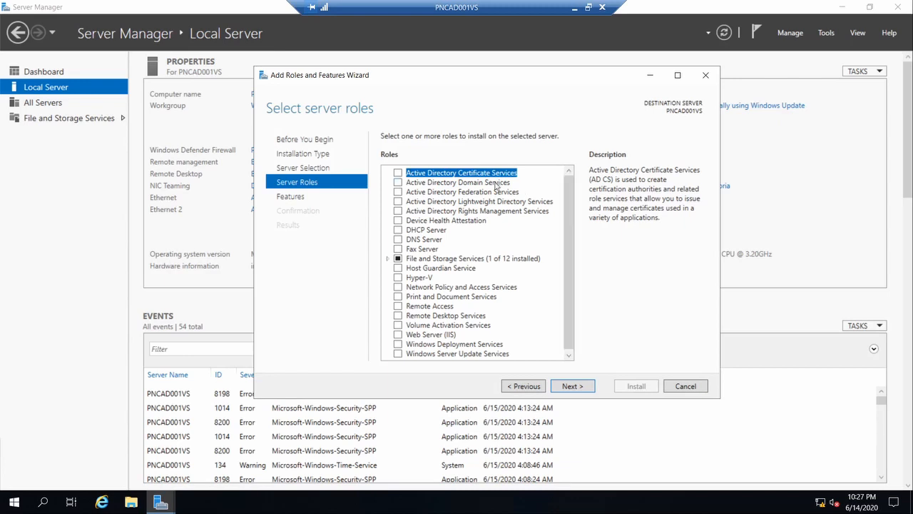
- Select Active Directory Domain Services with its management tools, no extra features, and allow automatic restart
left_click(399, 183)
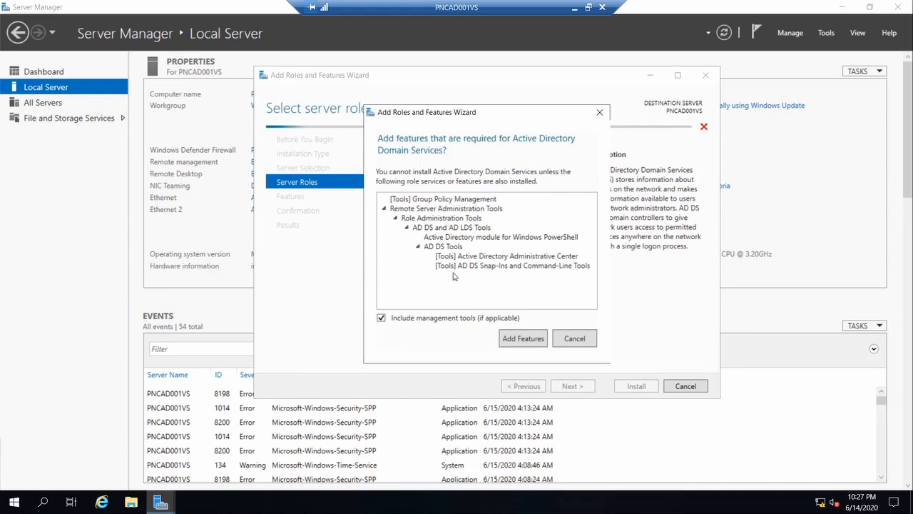
left_click(522, 339)
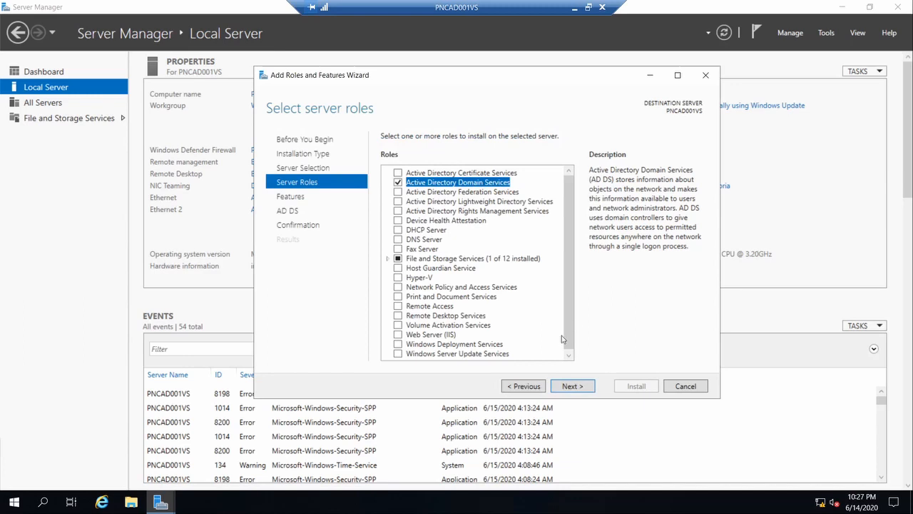
left_click(564, 386)
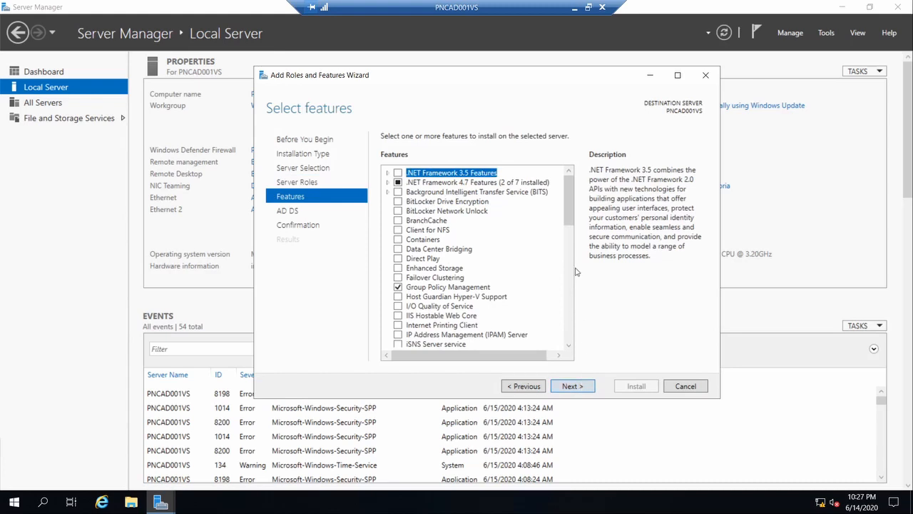
left_click(583, 388)
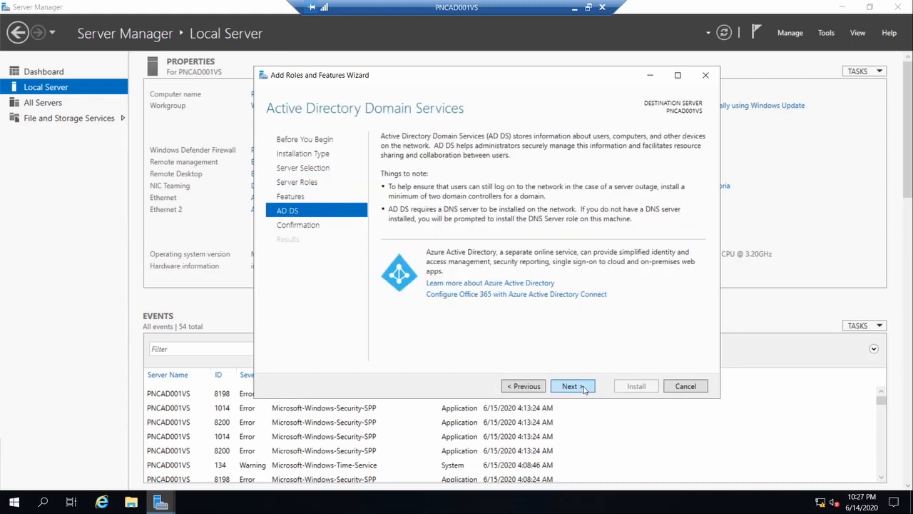
left_click(584, 388)
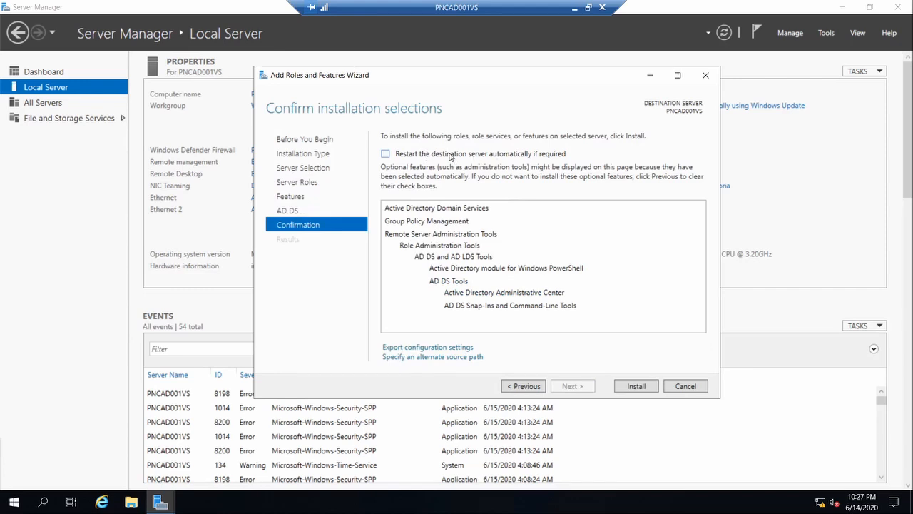
left_click(451, 155)
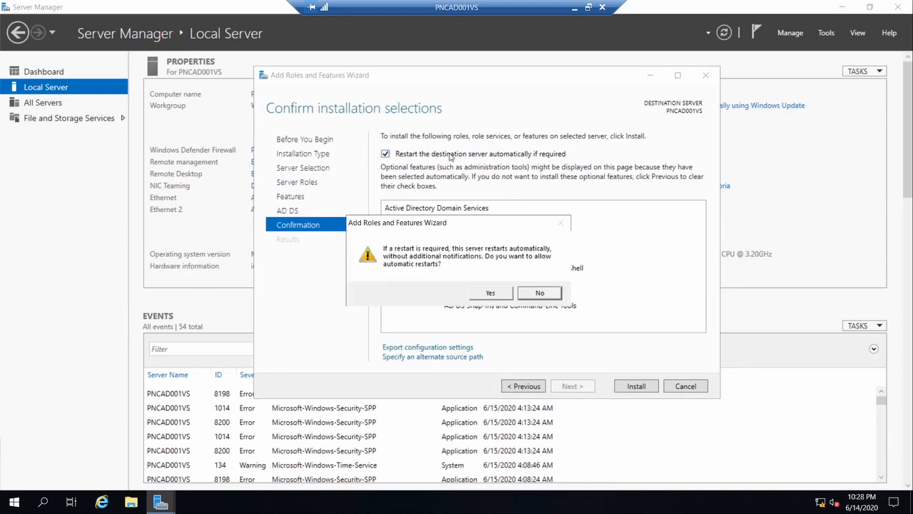
left_click(486, 295)
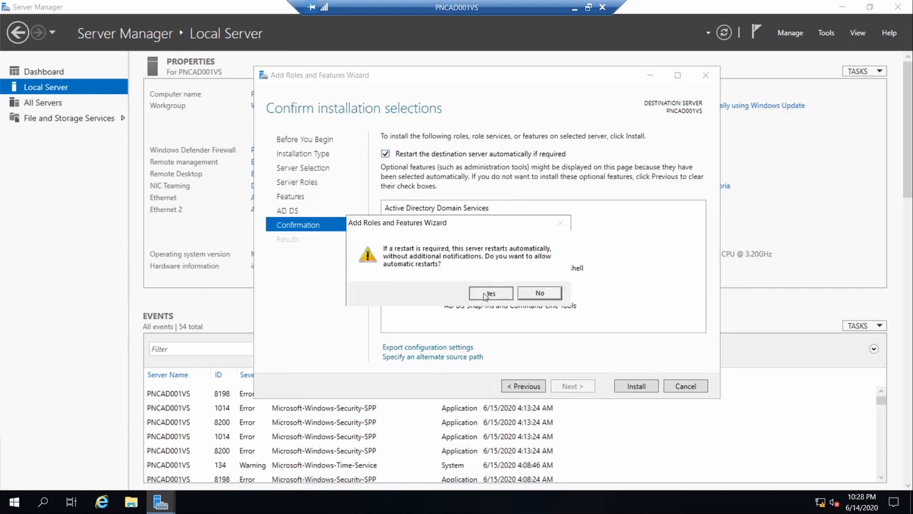
- Install the Active Directory Domain Services role and its management tools on PNCAD001VS
left_click(640, 390)
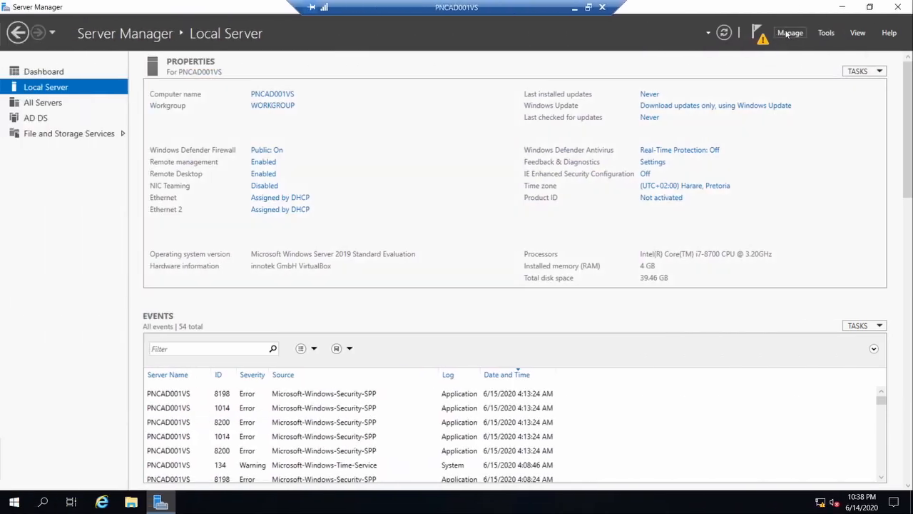
- Run Add Roles and Features again and select DNS Server with its management tools
left_click(788, 33)
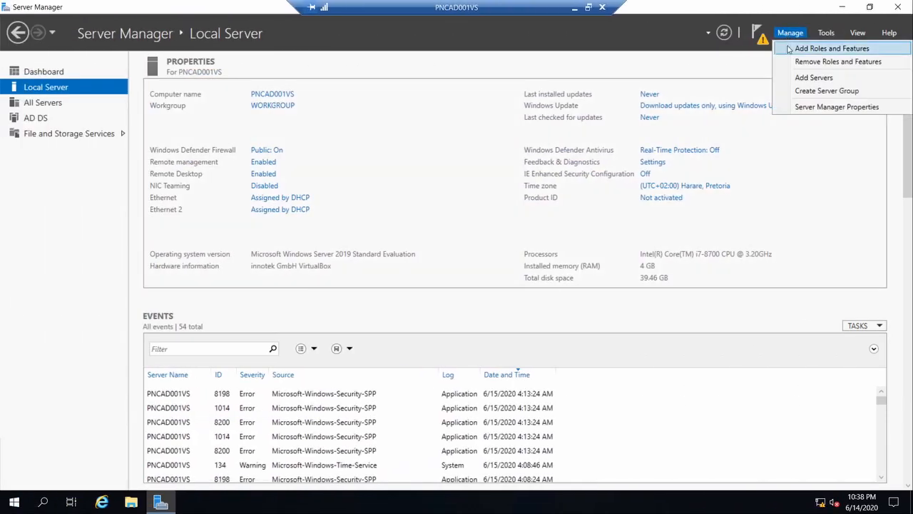
left_click(789, 49)
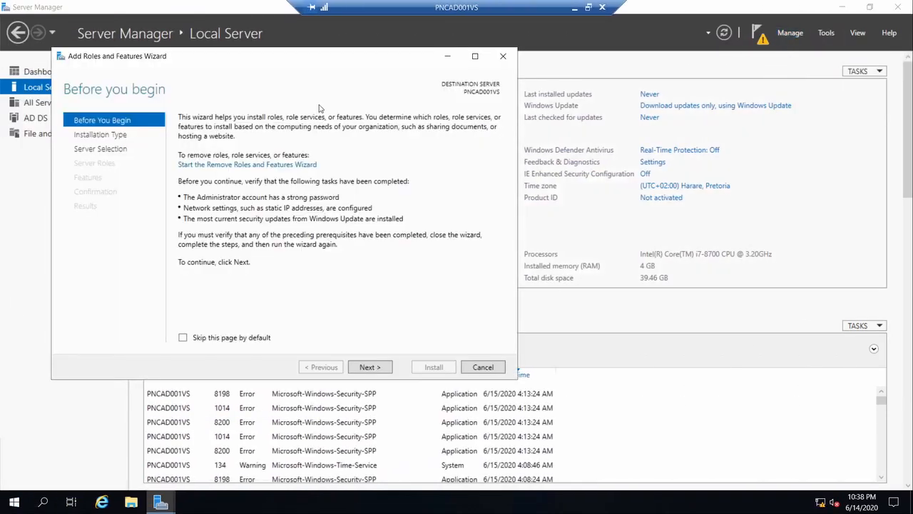
left_click(366, 367)
left_click(367, 368)
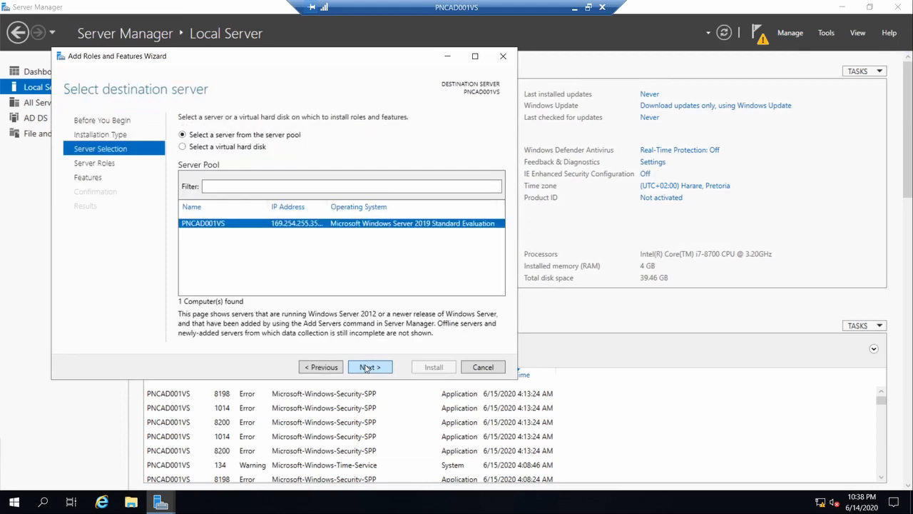
left_click(367, 368)
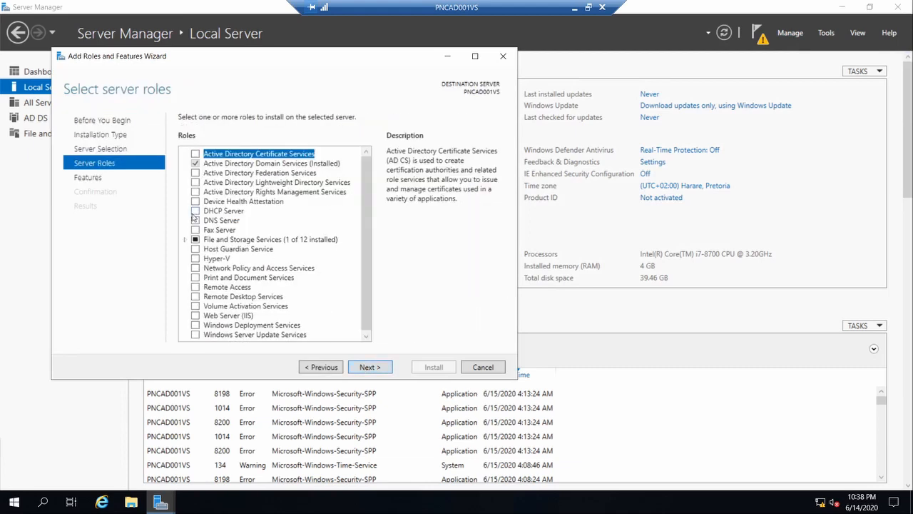
left_click(195, 221)
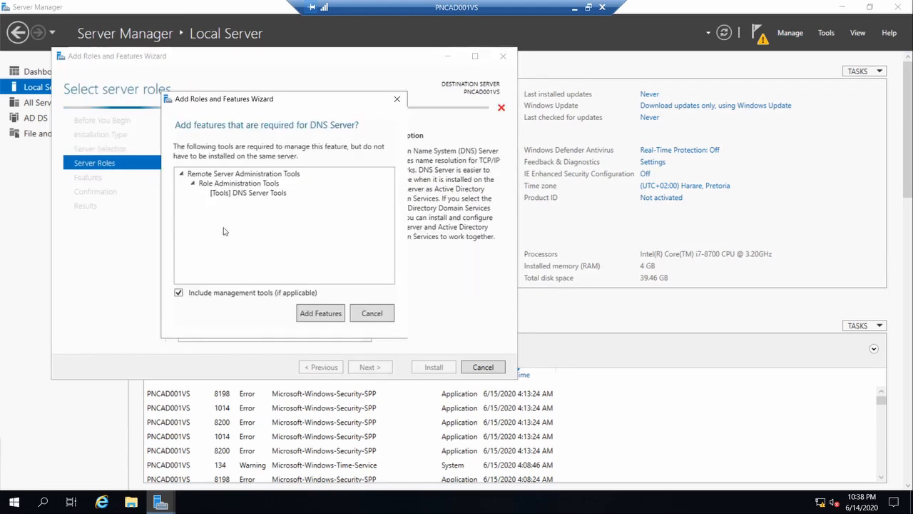
left_click(324, 314)
- Install the DNS Server role without extra features and close the finished wizard
left_click(370, 367)
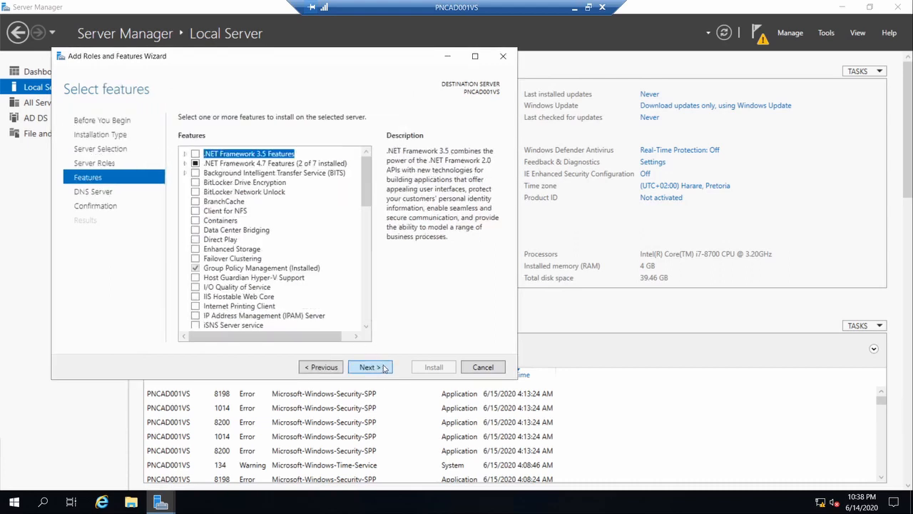
left_click(369, 367)
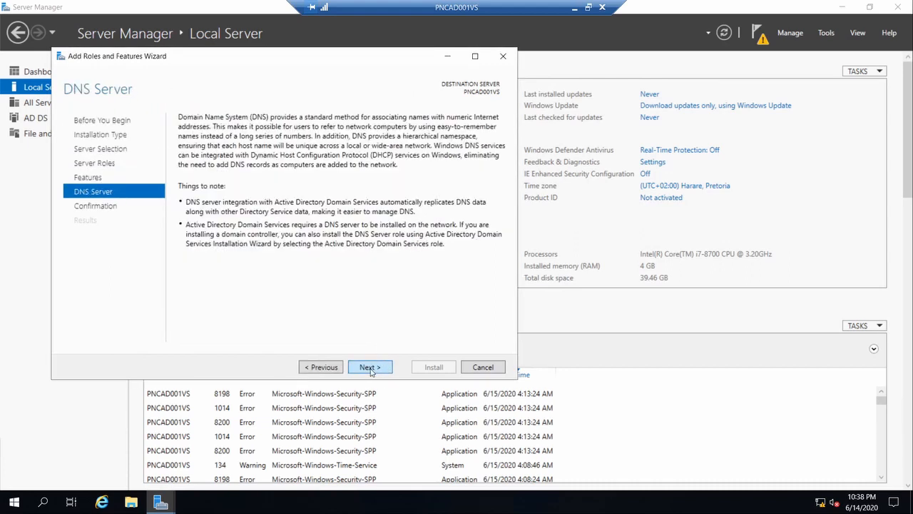
left_click(370, 368)
left_click(431, 368)
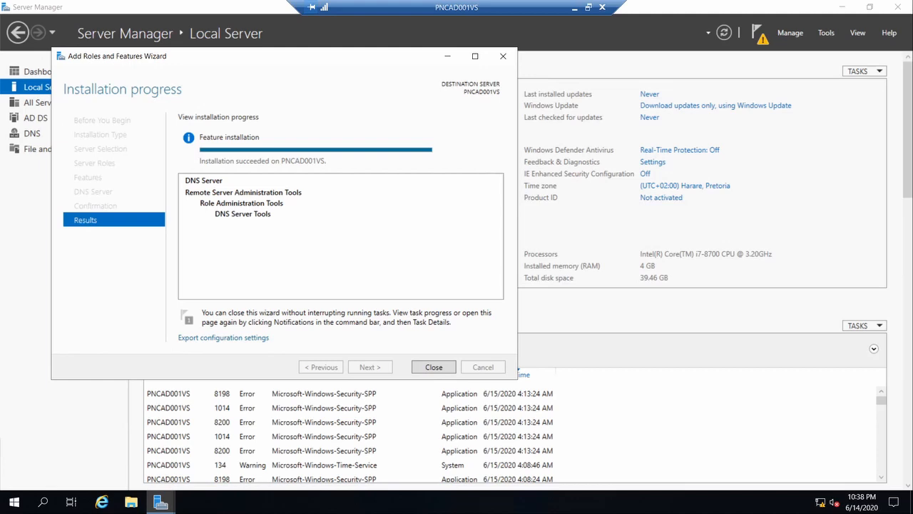
left_click(434, 366)
- Check notifications for the pending AD DS post-deployment configuration on PNCAD001VS
left_click(757, 34)
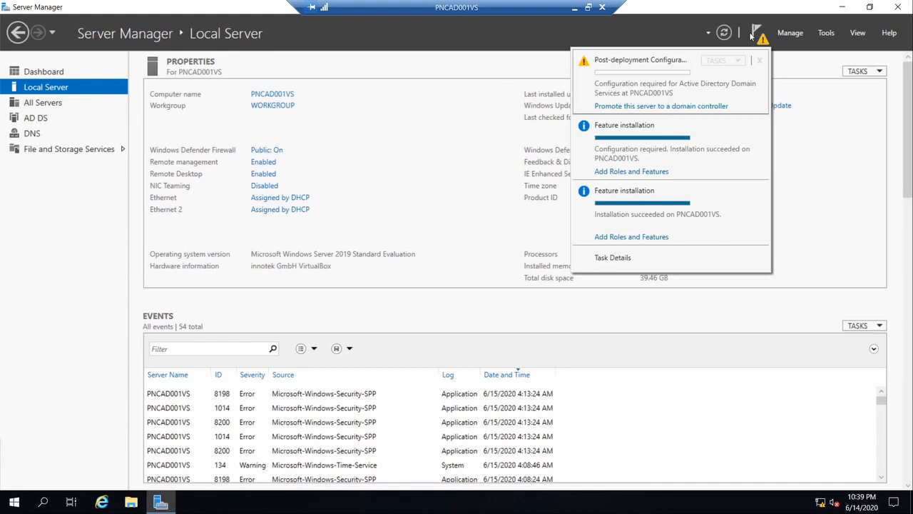
- Promote the server to a domain controller by adding a new forest with root domain pincer.co.za
left_click(662, 107)
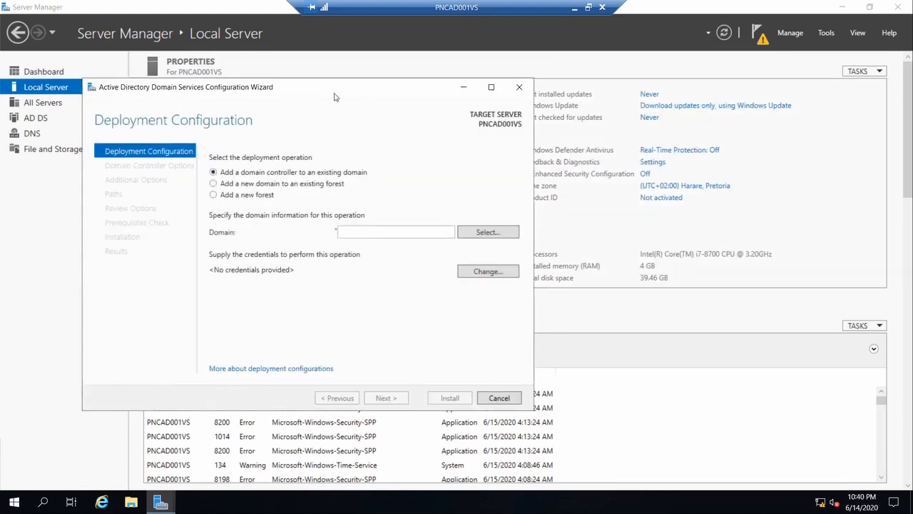
left_click_drag(334, 90, 479, 68)
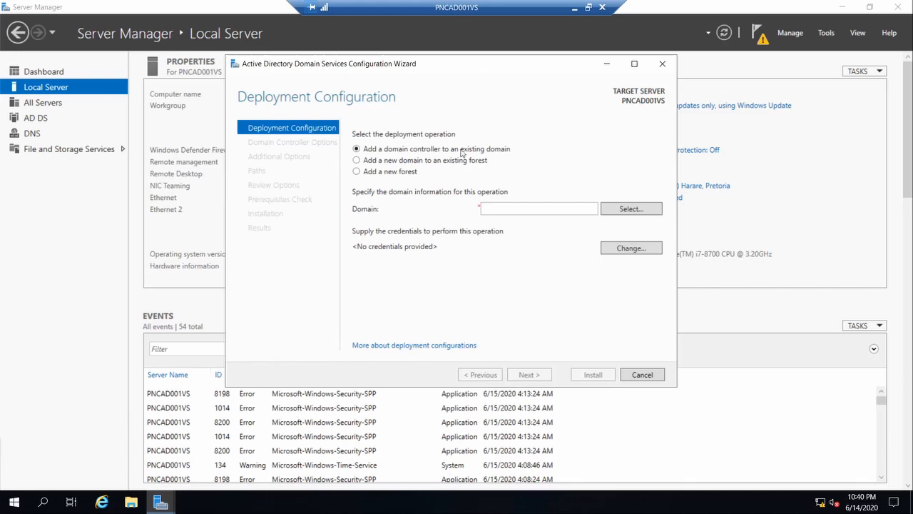
left_click(371, 174)
left_click(510, 212)
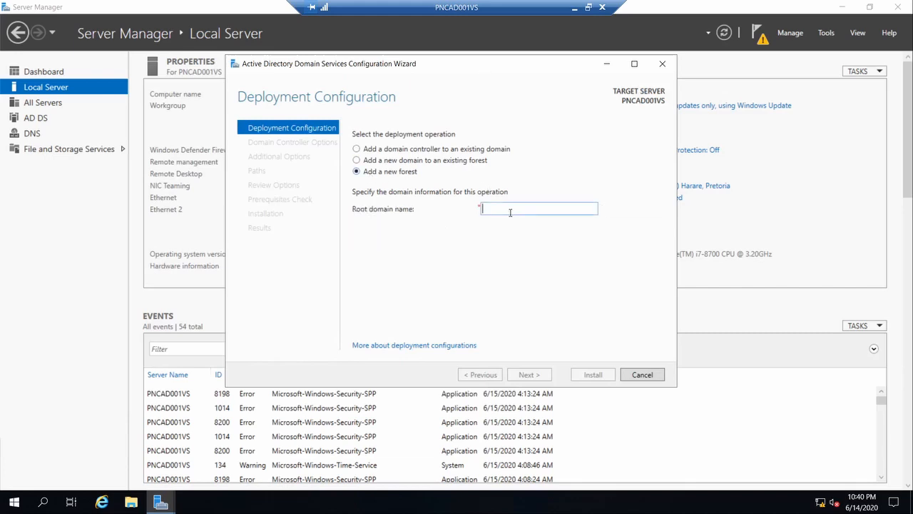
type("pincer")
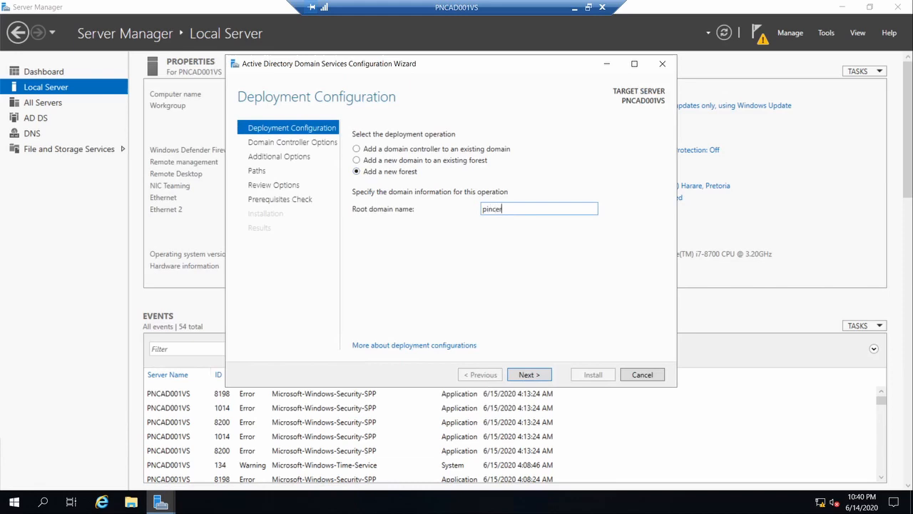
type(".co.za")
left_click(526, 375)
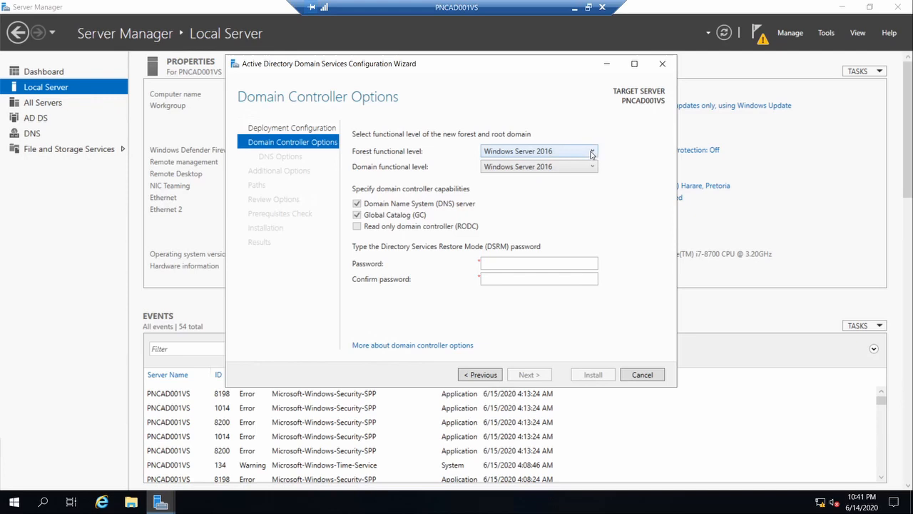
- Compare functional levels by trying a Windows Server 2008 forest, then keep forest and domain at Windows Server 2016
left_click(591, 167)
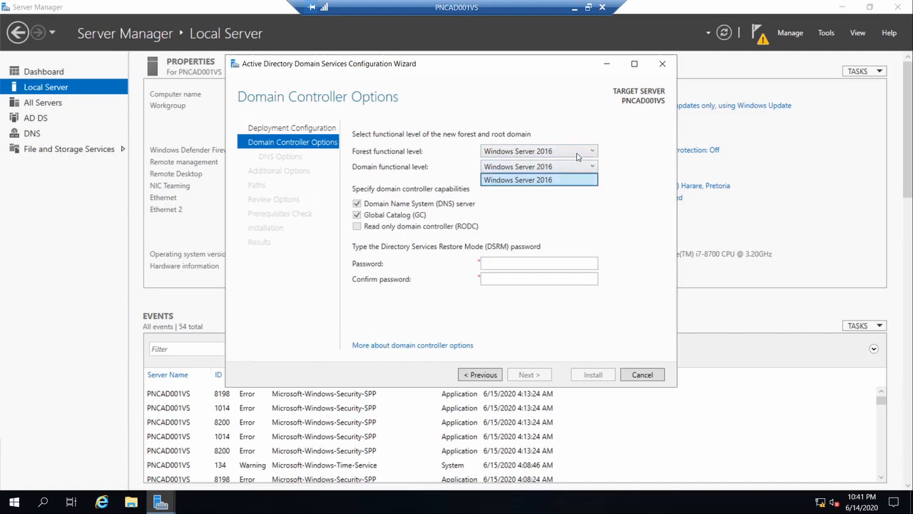
left_click(578, 155)
left_click(578, 154)
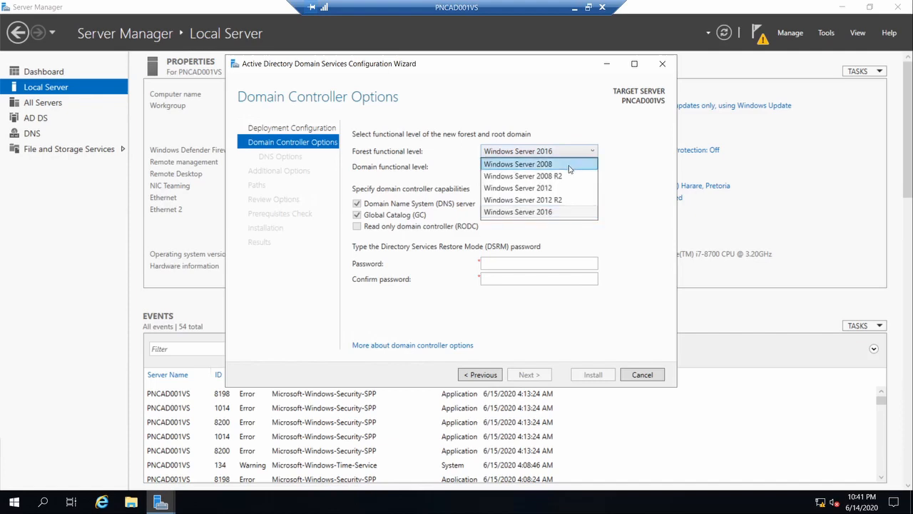
left_click(570, 166)
left_click(572, 170)
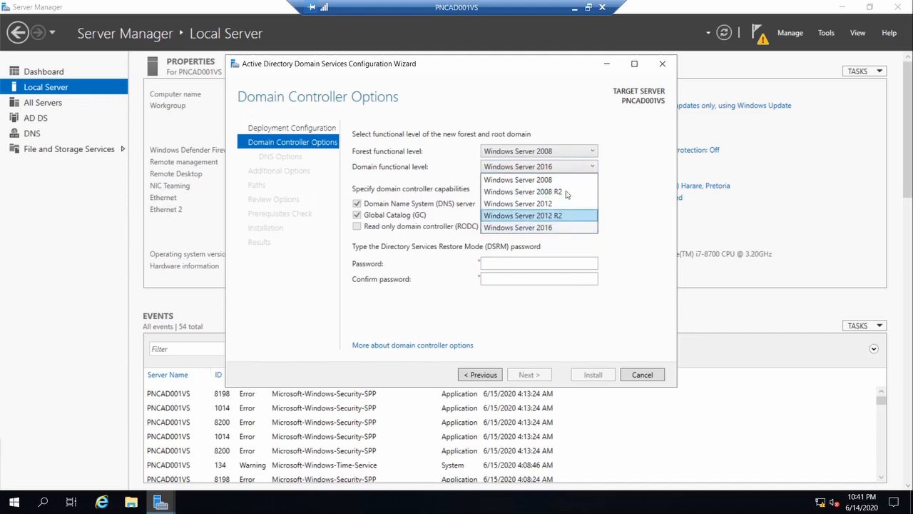
left_click(573, 154)
left_click(573, 153)
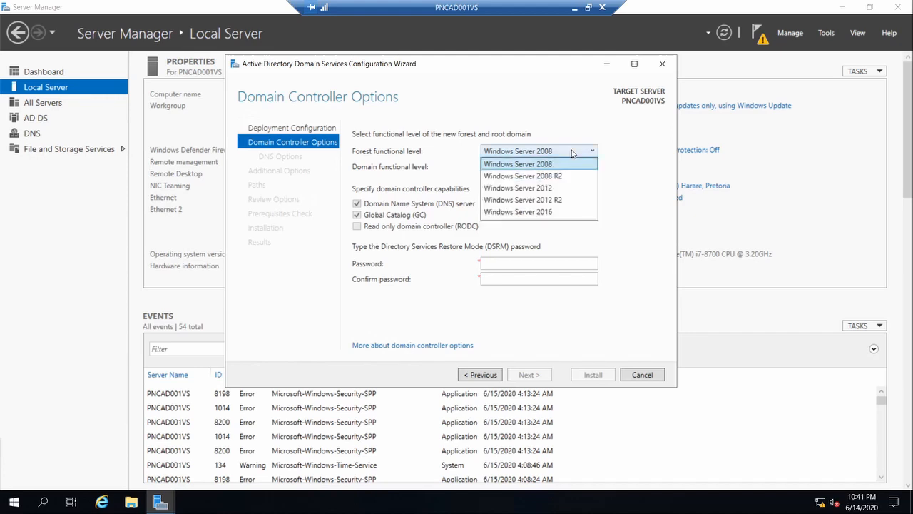
left_click(565, 211)
left_click(571, 169)
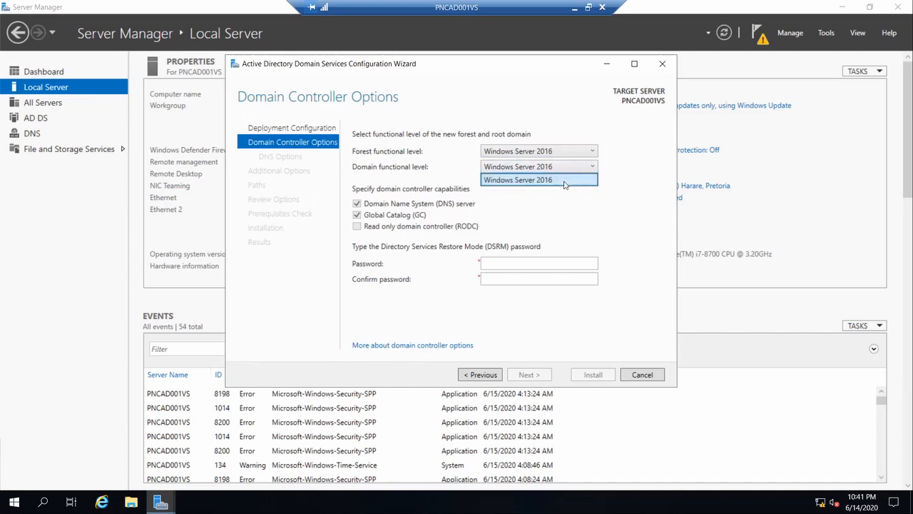
left_click(566, 182)
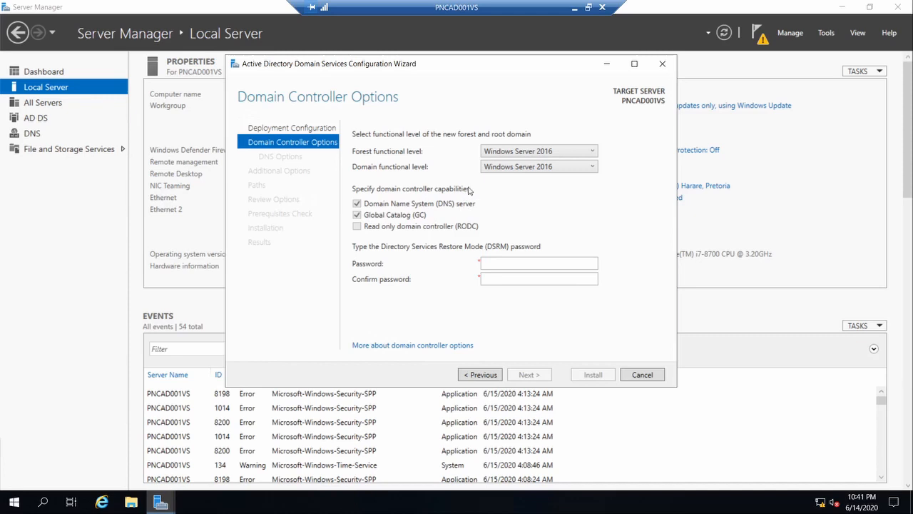
- Enter the Directory Services Restore Mode password, retype it once, and confirm it
left_click(494, 264)
type("••••••••••")
key("Tab")
key("shift+Tab")
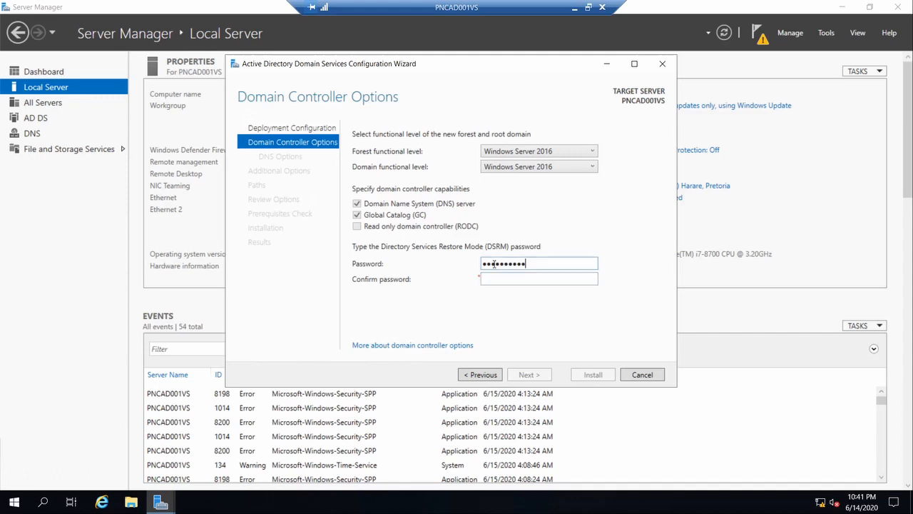
double_click(495, 263)
type("•••••••••••")
key("Tab")
type("•••••••••••")
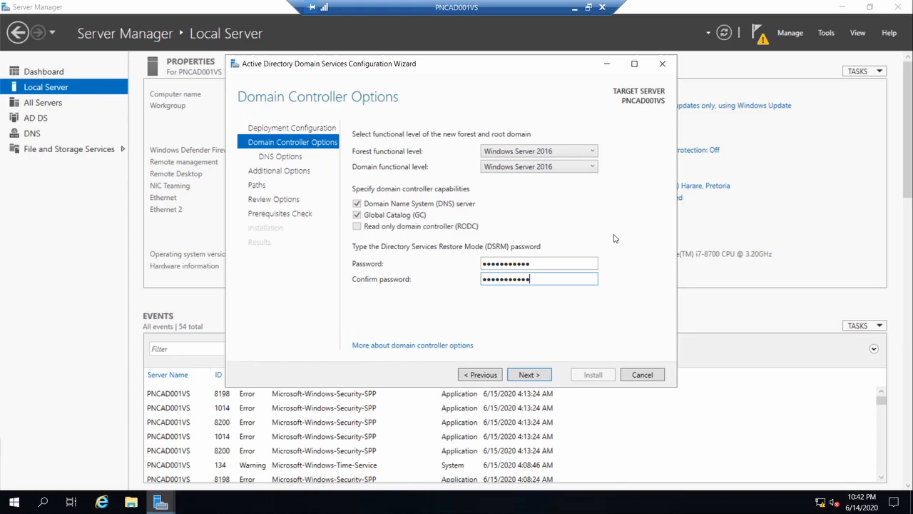
- Accept the domain controller options and DNS options without delegation to reach Additional Options
left_click(542, 377)
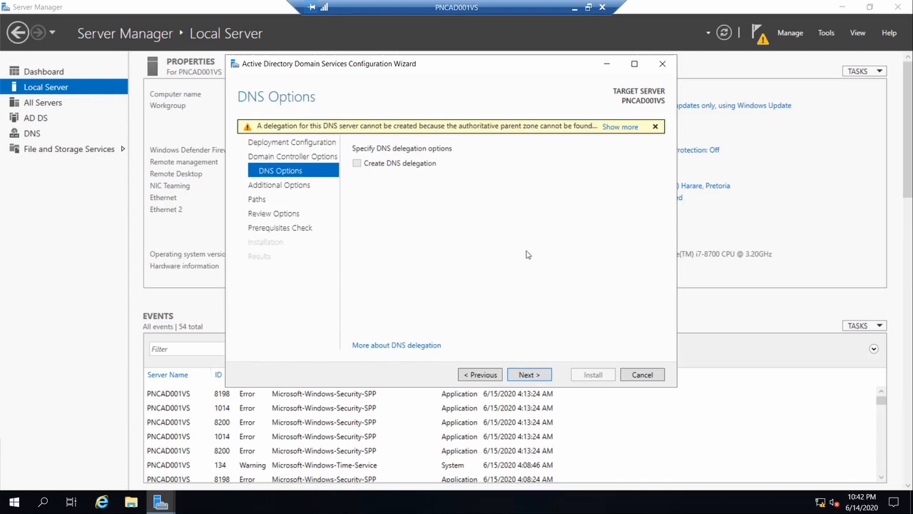
left_click(538, 376)
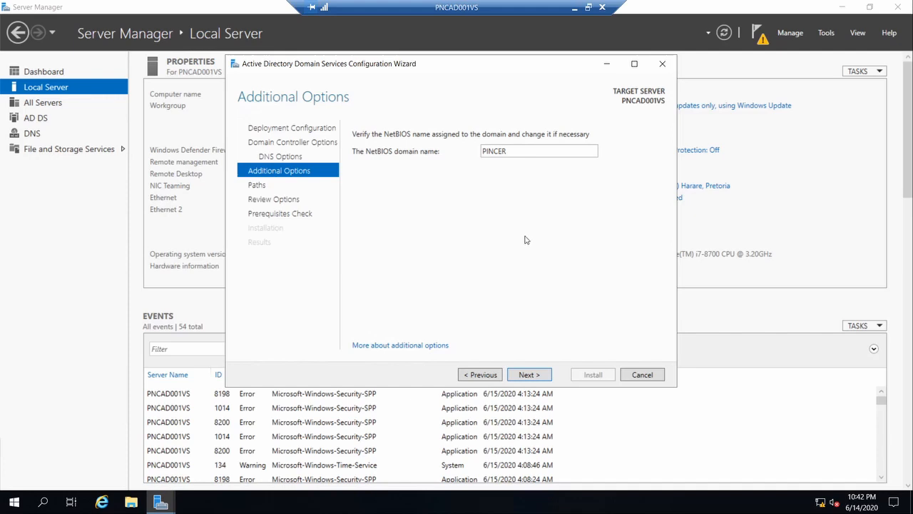
- Accept the PINCER NetBIOS name and default NTDS and SYSVOL paths, then scroll the Review Options summary
left_click(532, 374)
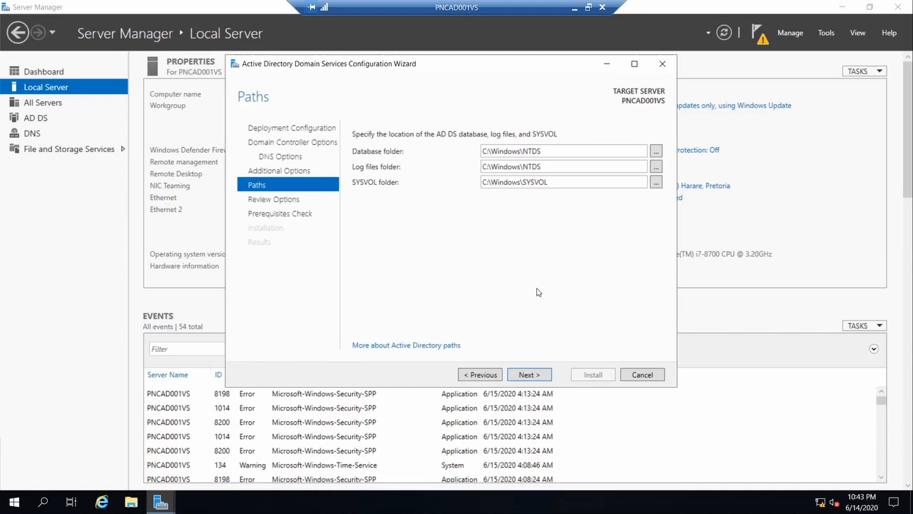
left_click(528, 374)
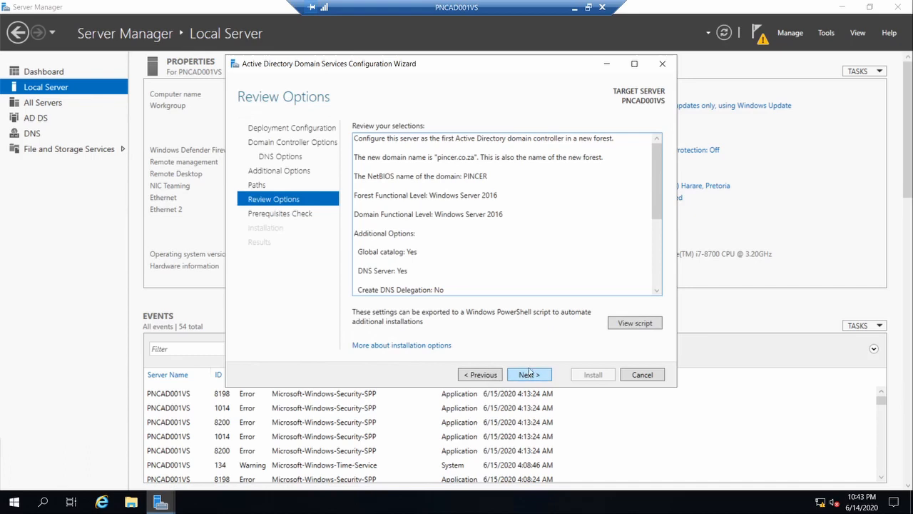
left_click_drag(655, 184, 640, 146)
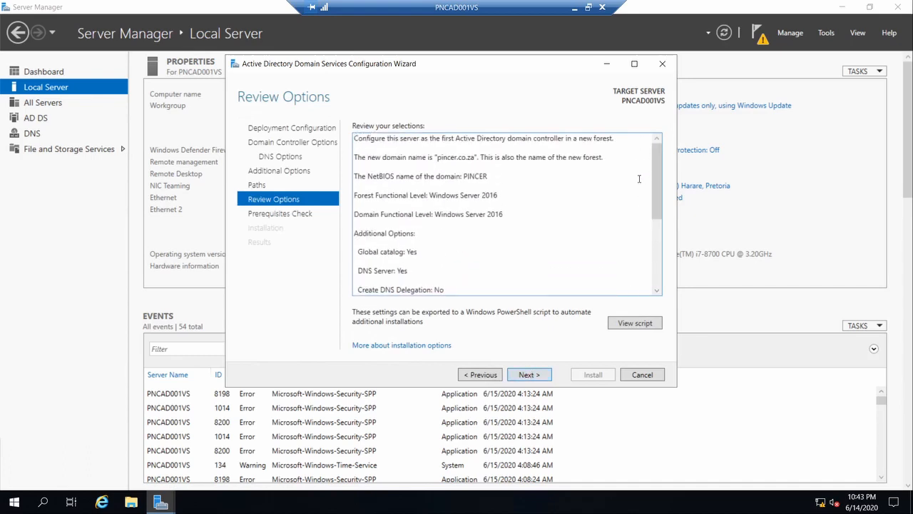
left_click(631, 325)
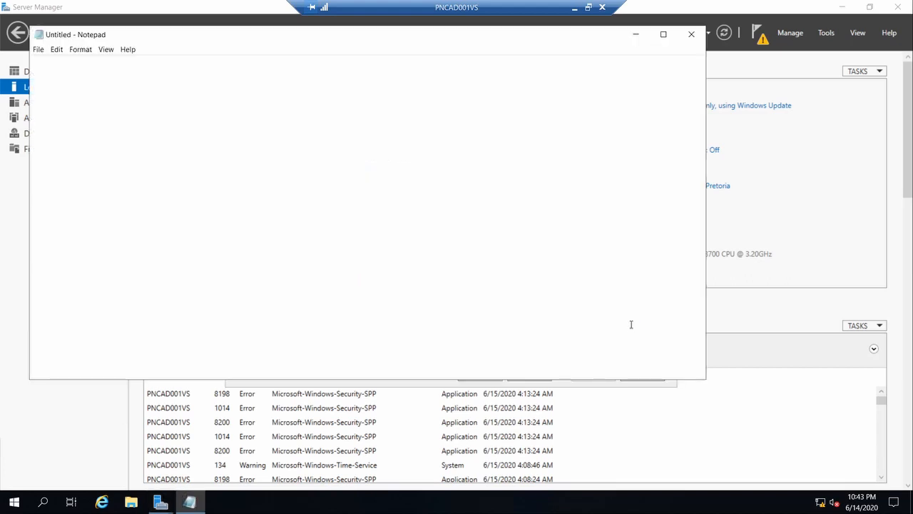
left_click_drag(116, 241, 28, 98)
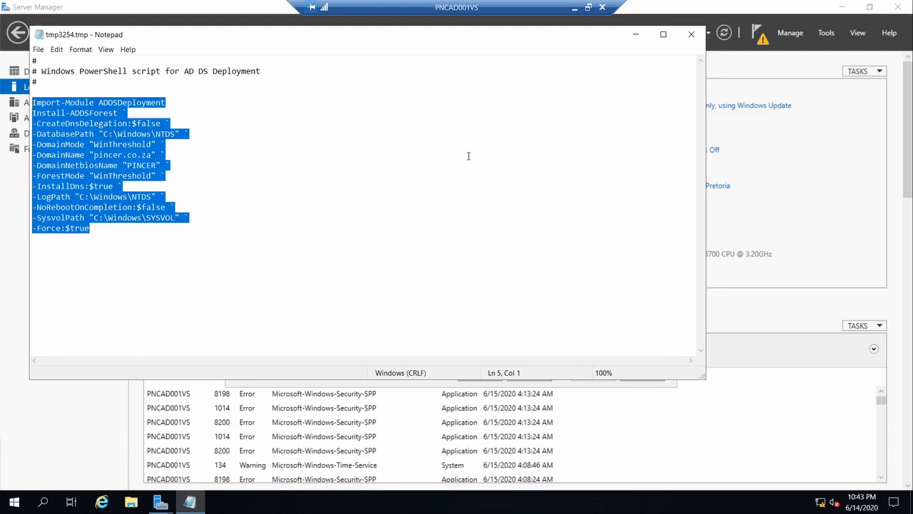
left_click(690, 35)
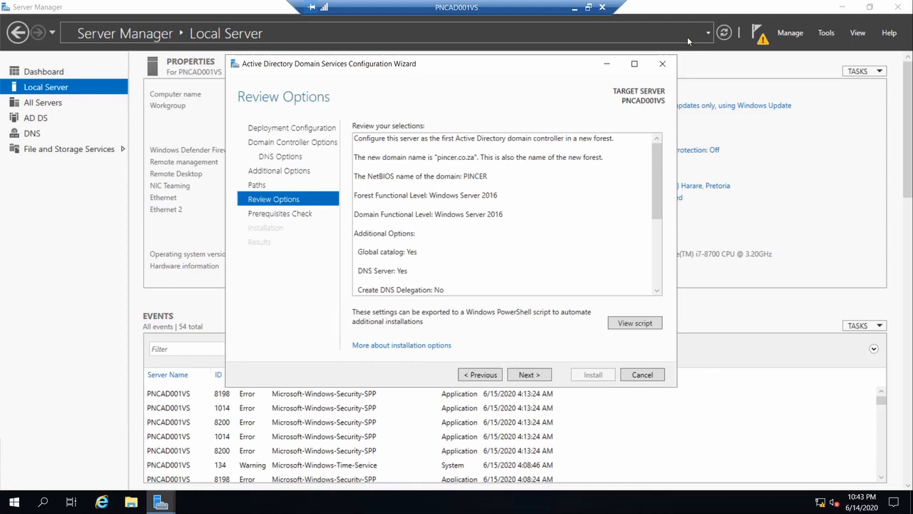
- Pass the prerequisites check and install AD DS, letting PNCAD001VS reboot as the domain controller
left_click(529, 375)
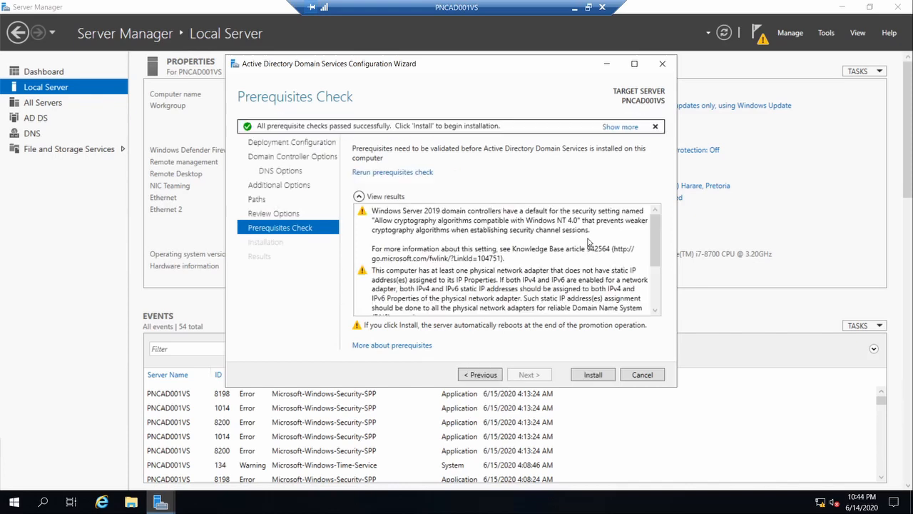
left_click(605, 377)
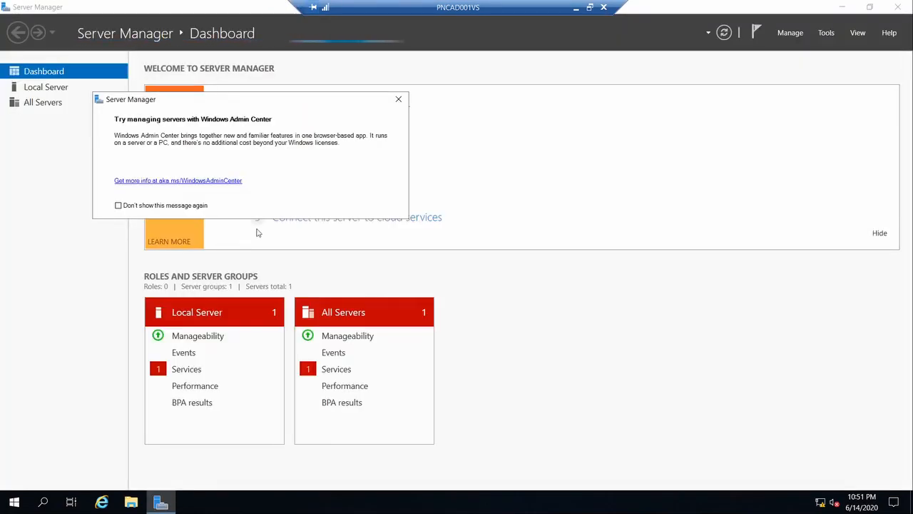
- Dismiss the Windows Admin Center notice and launch Active Directory Users and Computers from Tools
left_click(398, 100)
left_click(826, 33)
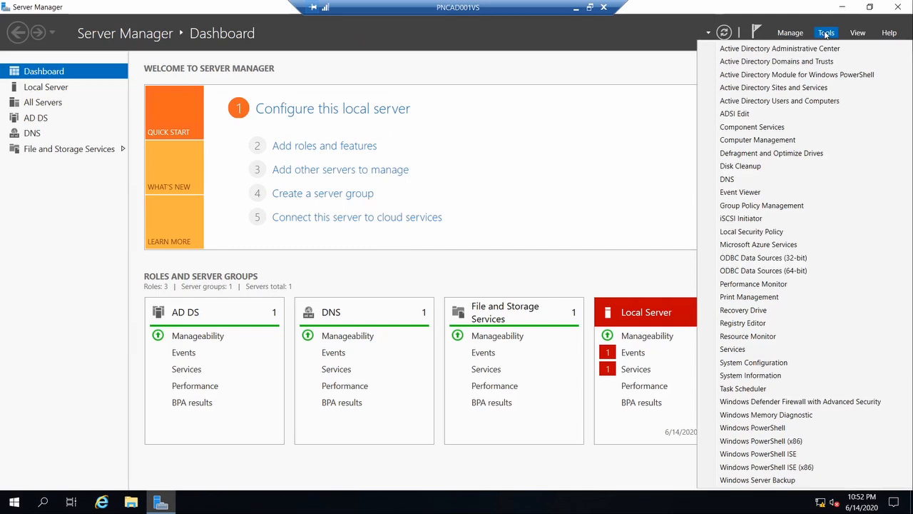
left_click(817, 103)
- Expand pincer.co.za to show Builtin, Computers, Domain Controllers and Users, and centre the window
left_click(89, 131)
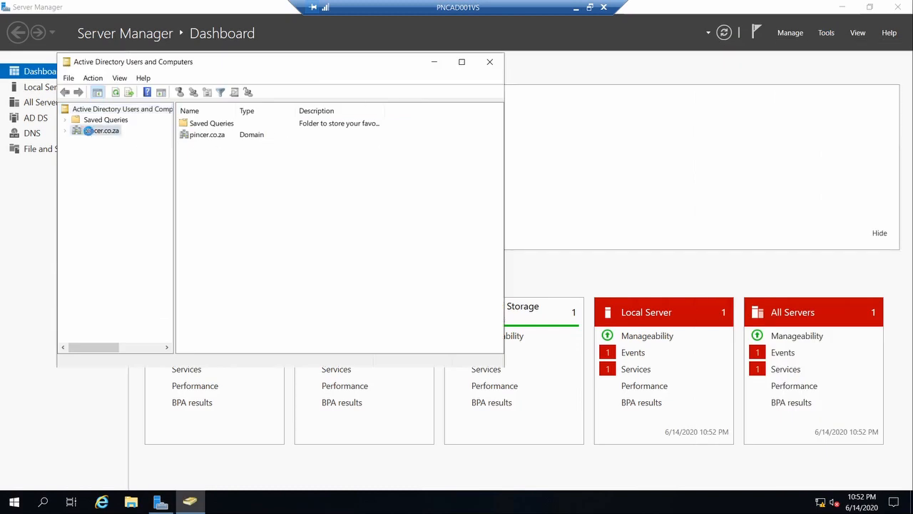
left_click(65, 131)
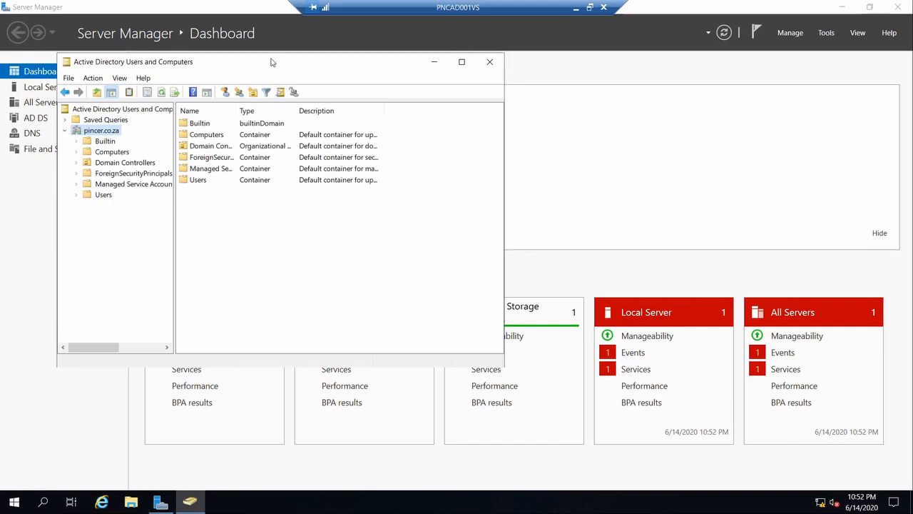
left_click_drag(271, 61, 494, 73)
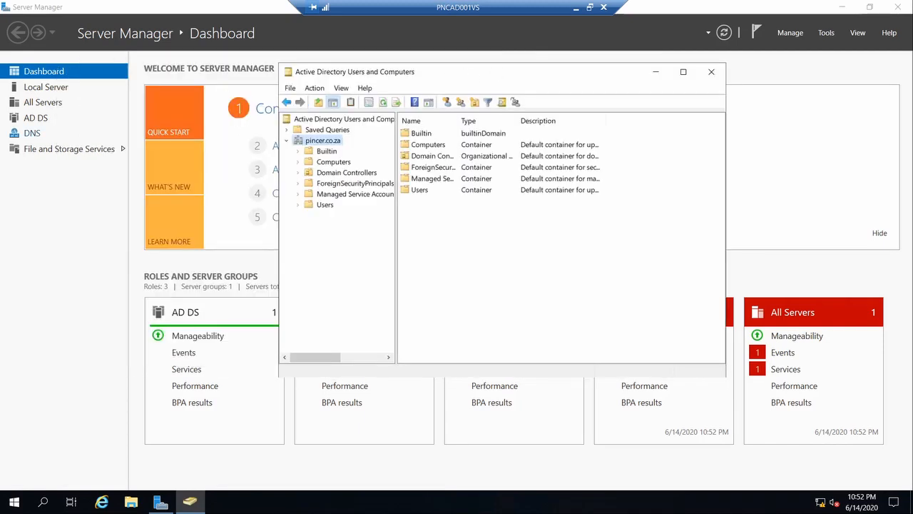